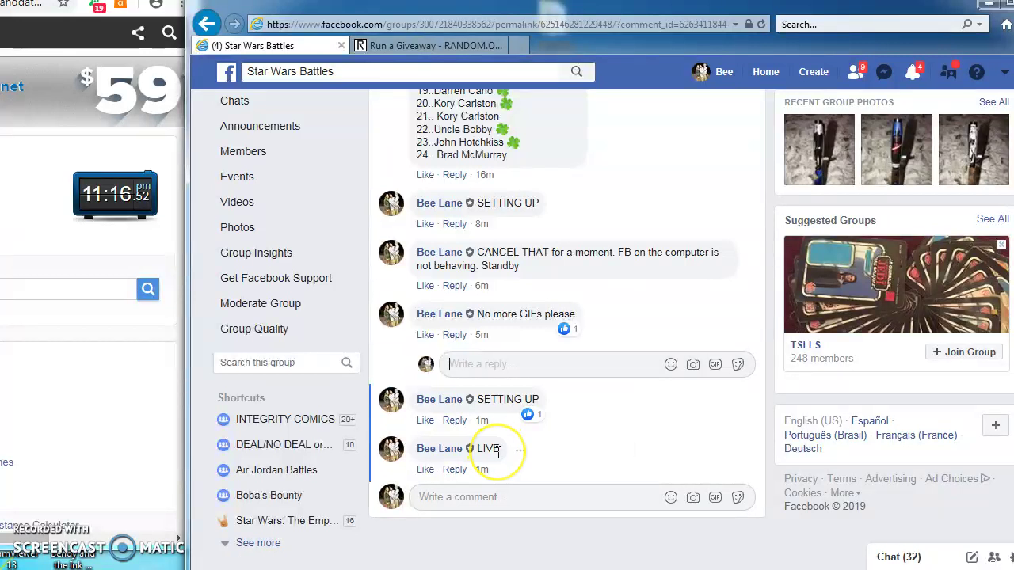
Step: Copy the full numbered list of 24 participants from the comment on the group post
{"action": "scroll", "coordinate": [498, 452], "scroll_direction": "up", "scroll_amount": 3}
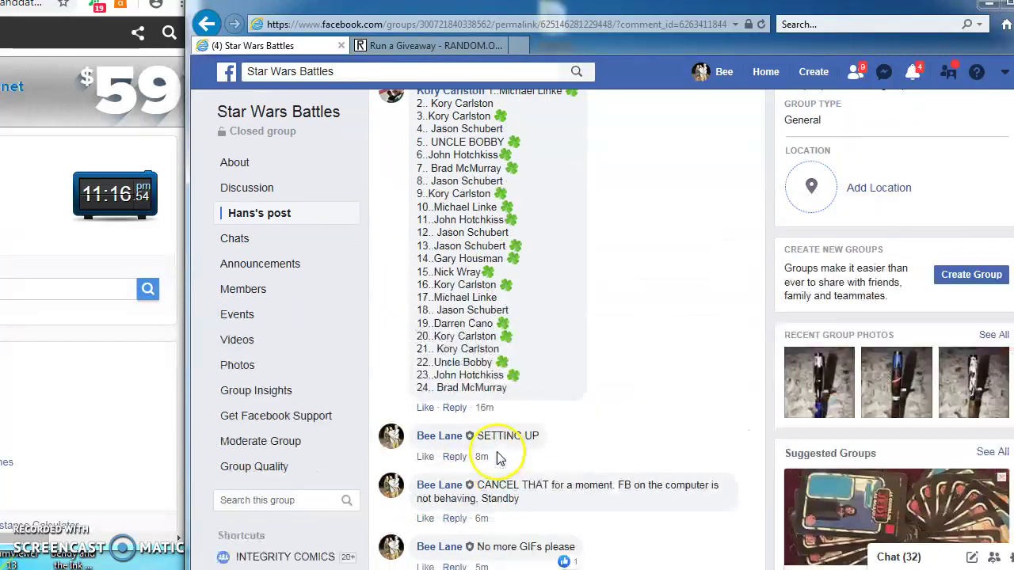
{"action": "scroll", "coordinate": [498, 457], "scroll_direction": "up", "scroll_amount": 1}
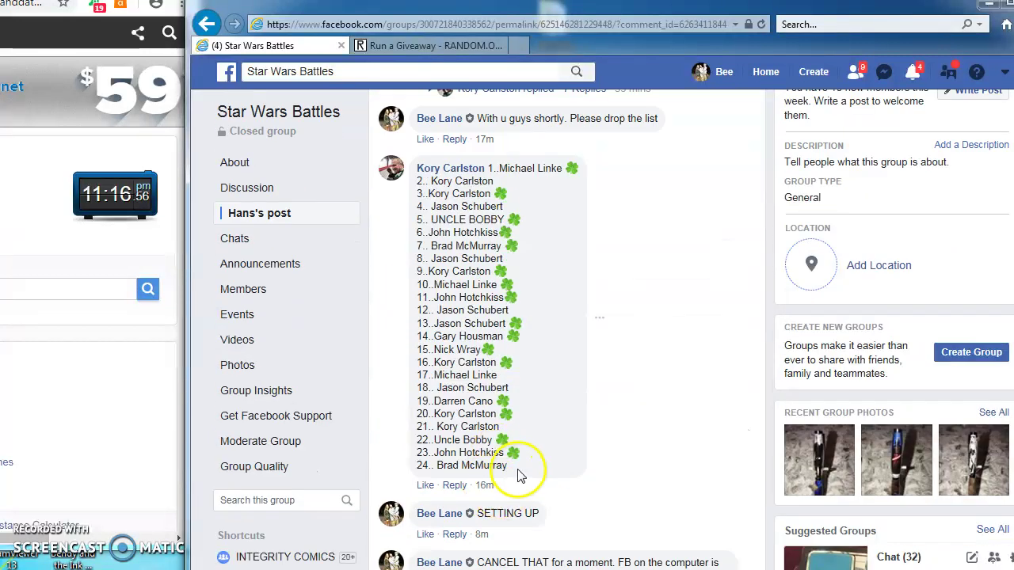
{"action": "mouse_move", "coordinate": [508, 468]}
{"action": "left_mouse_down"}
{"action": "mouse_move", "coordinate": [515, 256]}
{"action": "mouse_move", "coordinate": [444, 186]}
{"action": "mouse_move", "coordinate": [488, 172]}
{"action": "left_mouse_up"}
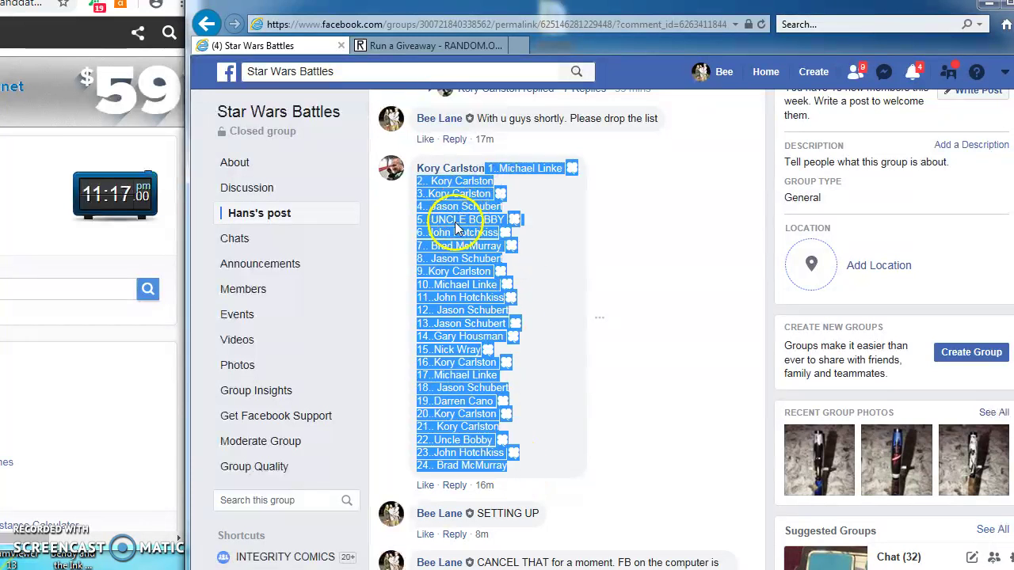
{"action": "right_click", "coordinate": [457, 229]}
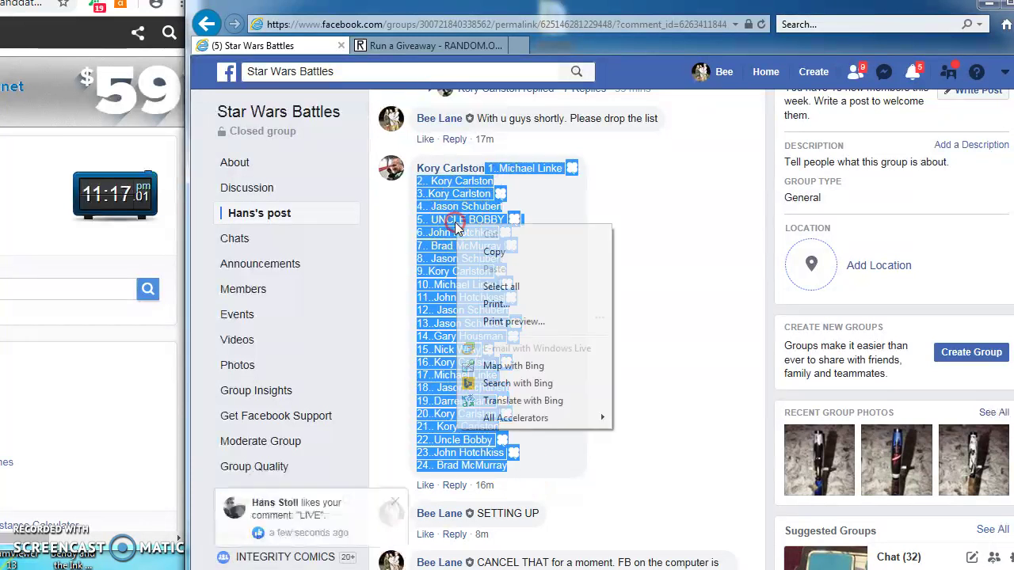
{"action": "left_click", "coordinate": [494, 252]}
Step: Switch to the RANDOM.ORG giveaway page and paste the copied participant list as the entries for randomization
{"action": "left_click", "coordinate": [414, 46]}
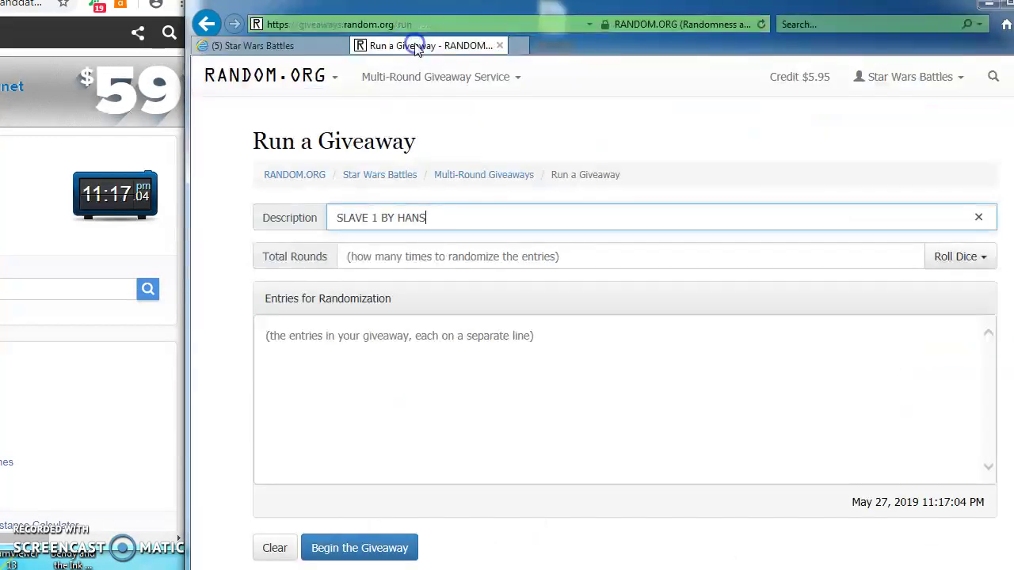
{"action": "right_click", "coordinate": [375, 344]}
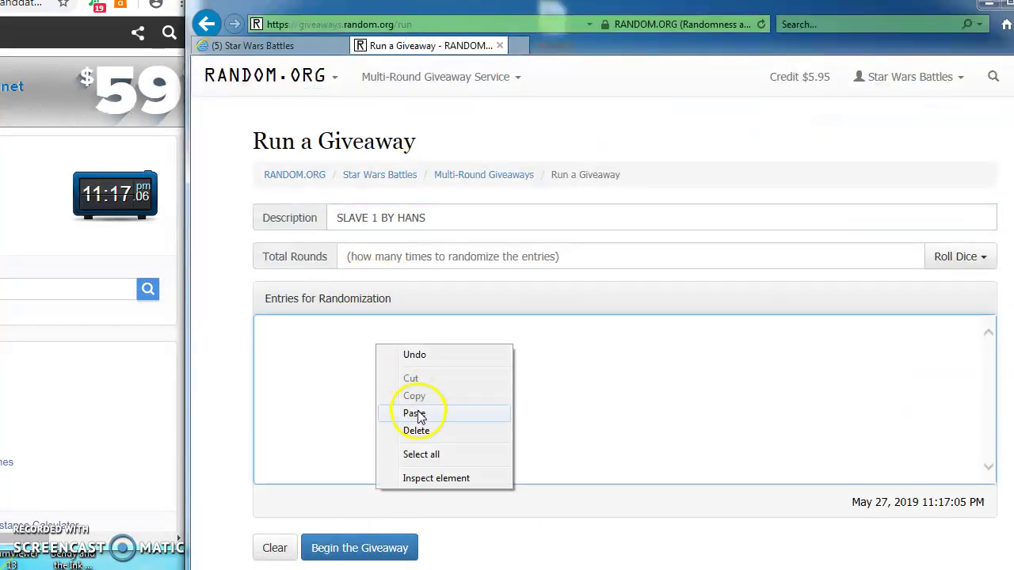
{"action": "left_click", "coordinate": [414, 412]}
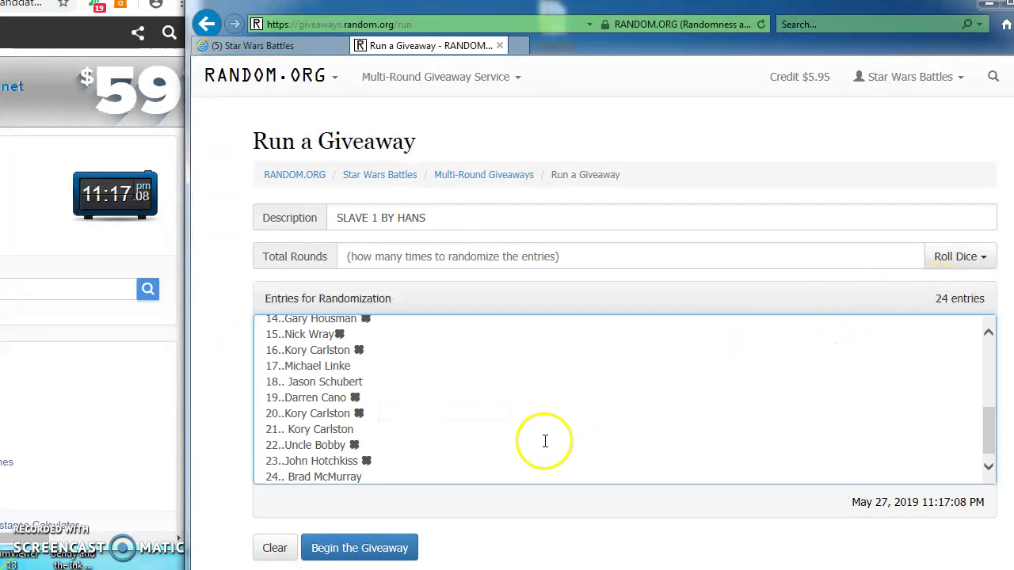
{"action": "scroll", "coordinate": [541, 441], "scroll_direction": "up", "scroll_amount": 5}
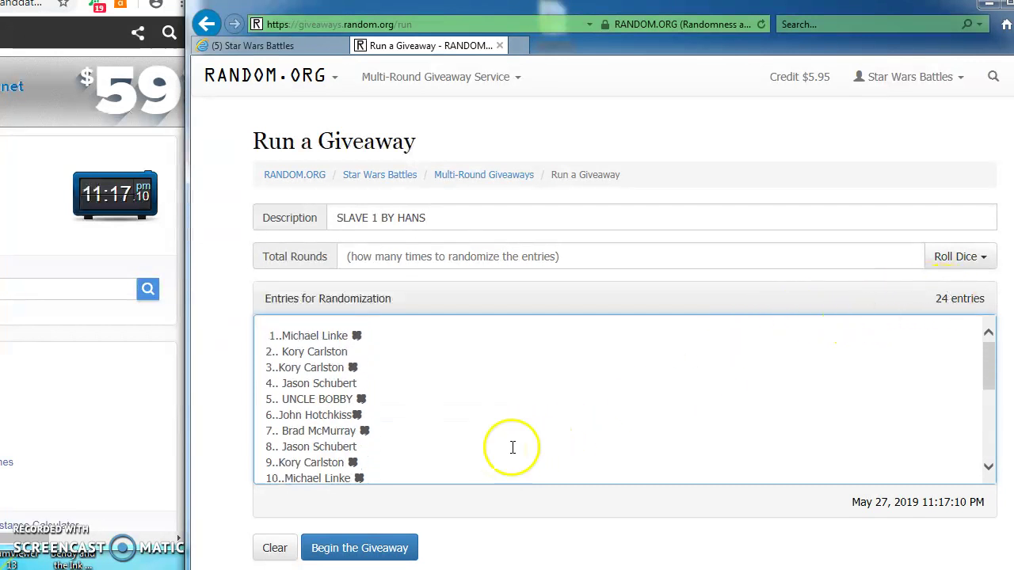
Step: Roll 2d6 to set the giveaway's total number of rounds and accept the roll
{"action": "left_click", "coordinate": [965, 259]}
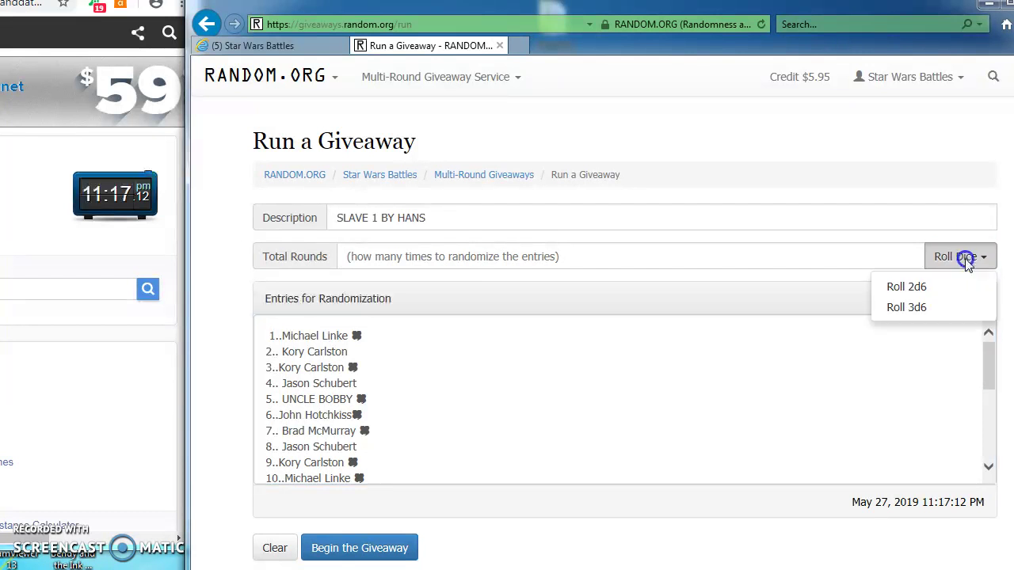
{"action": "left_click", "coordinate": [957, 285]}
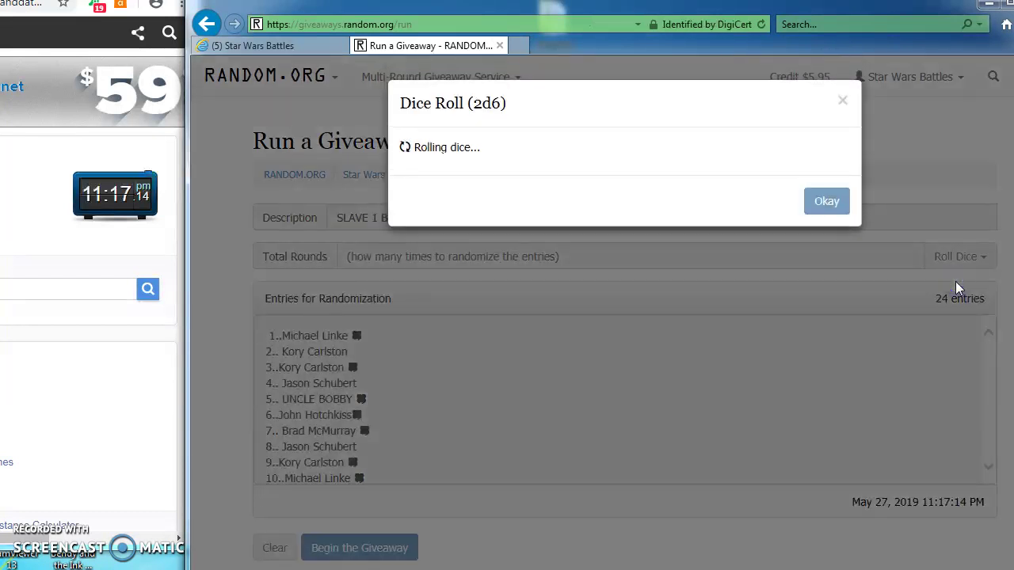
{"action": "left_click", "coordinate": [838, 276]}
Step: Begin the giveaway with the pasted entries and confirm the start
{"action": "scroll", "coordinate": [206, 409], "scroll_direction": "down", "scroll_amount": 2}
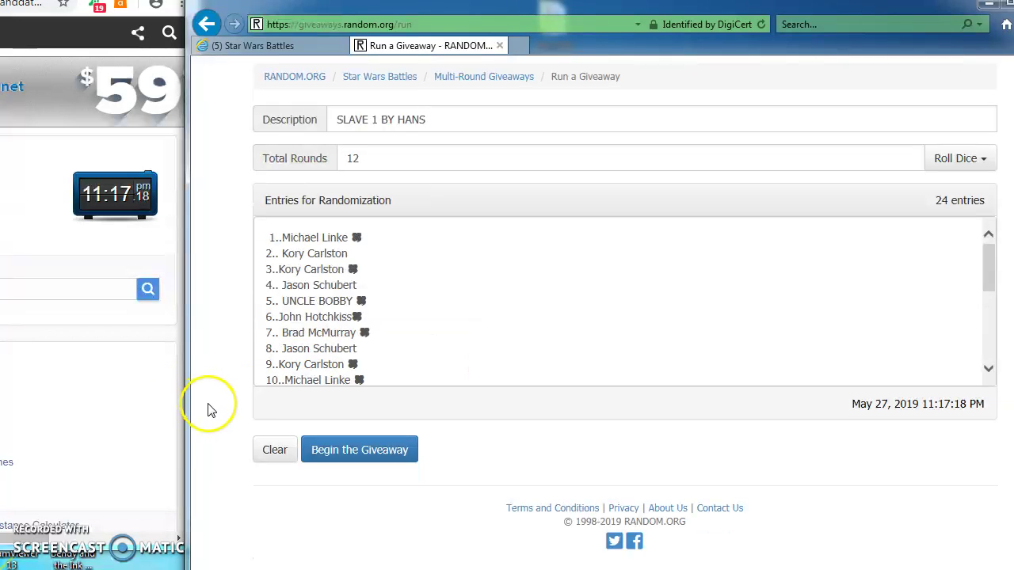
{"action": "left_click", "coordinate": [370, 453]}
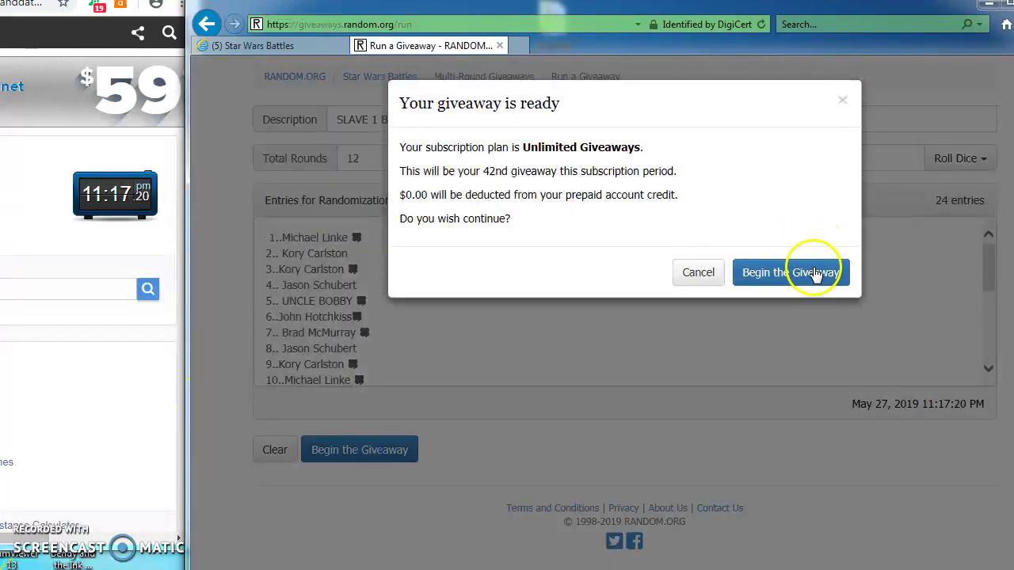
{"action": "left_click", "coordinate": [816, 273]}
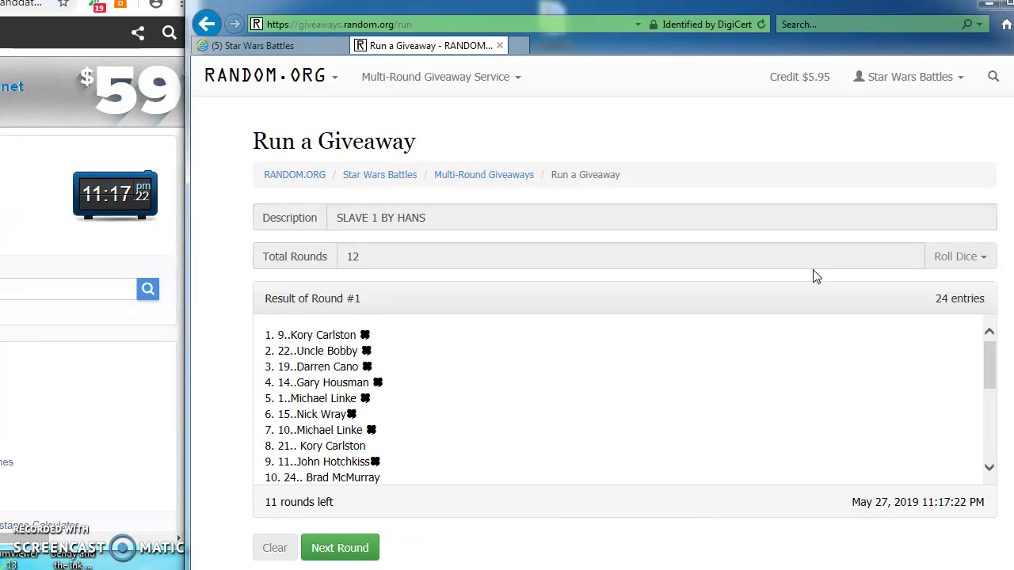
Step: Run the giveaway's randomization rounds one after another through round 11, stopping before the final round
{"action": "scroll", "coordinate": [226, 389], "scroll_direction": "down", "scroll_amount": 2}
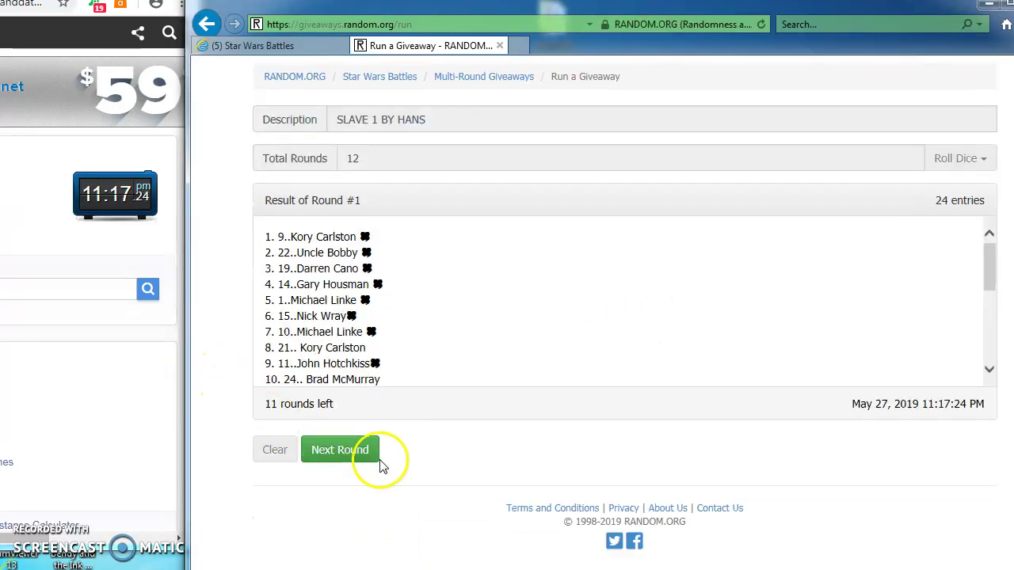
{"action": "left_click", "coordinate": [348, 456]}
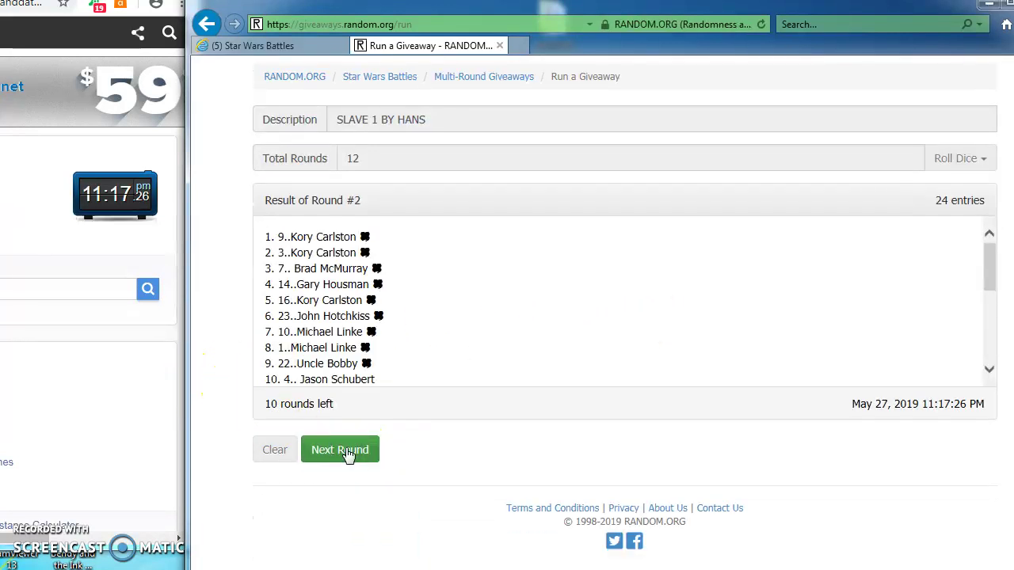
{"action": "left_click", "coordinate": [348, 456]}
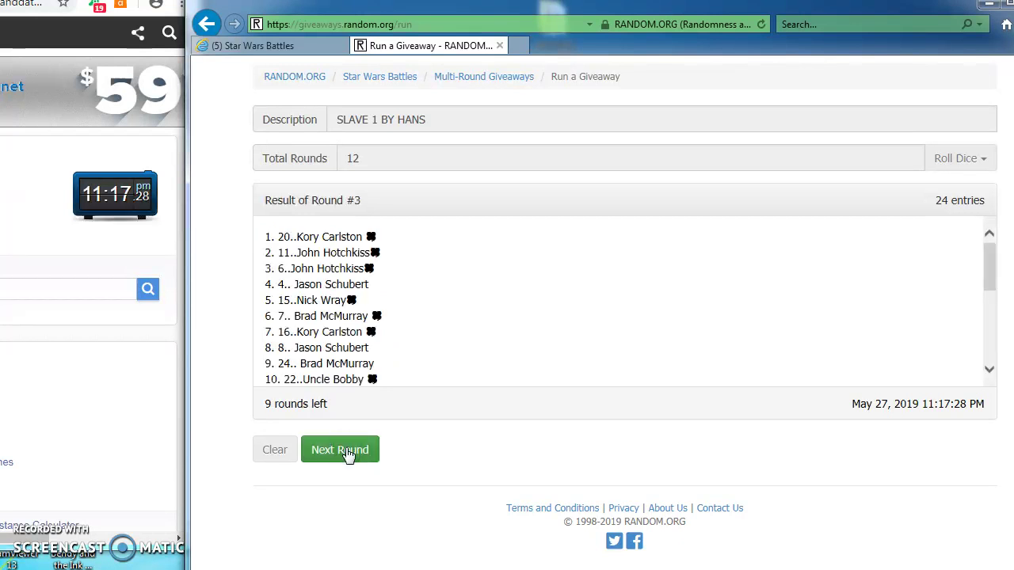
{"action": "left_click", "coordinate": [349, 456]}
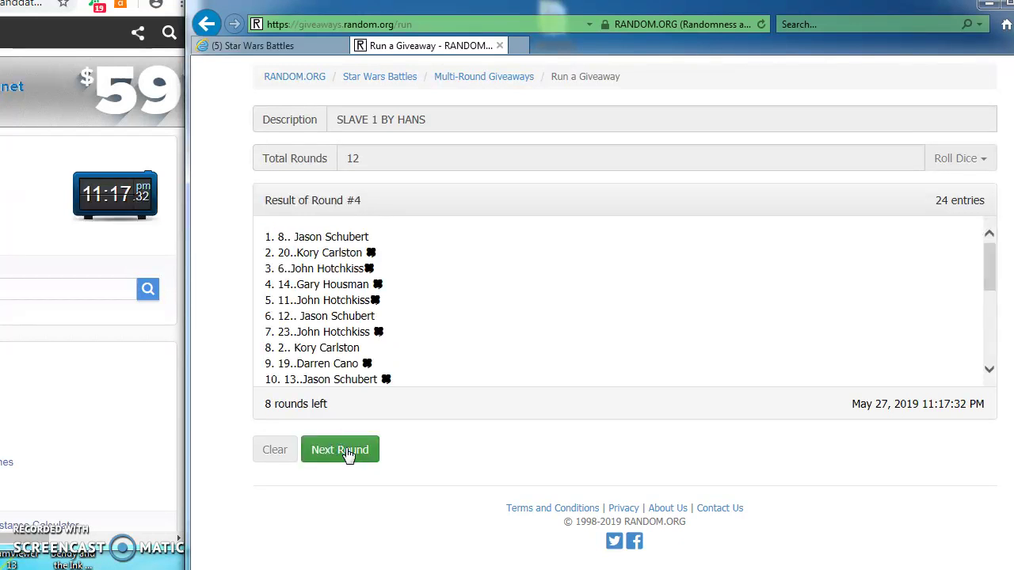
{"action": "left_click", "coordinate": [349, 456]}
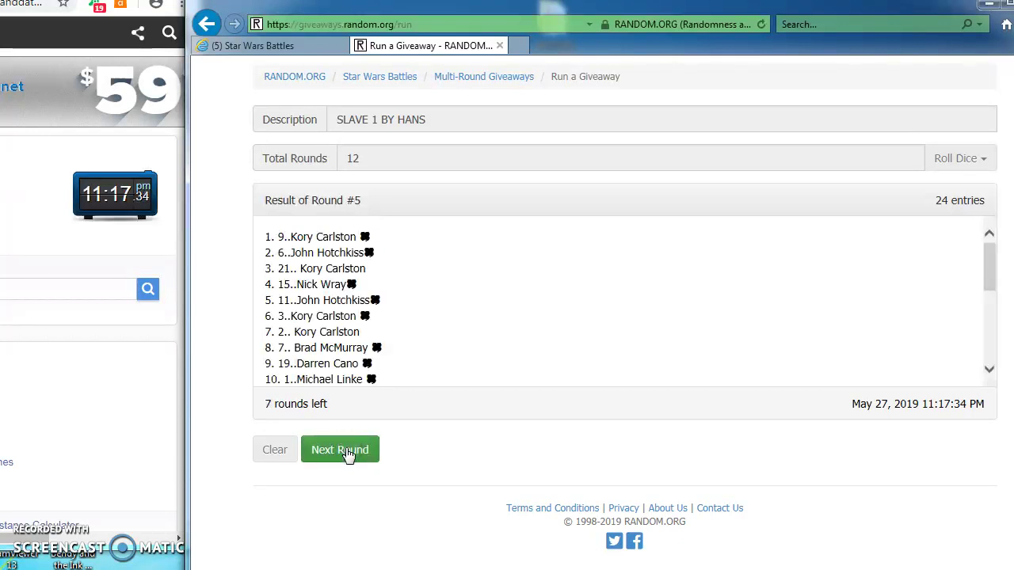
{"action": "left_click", "coordinate": [348, 456]}
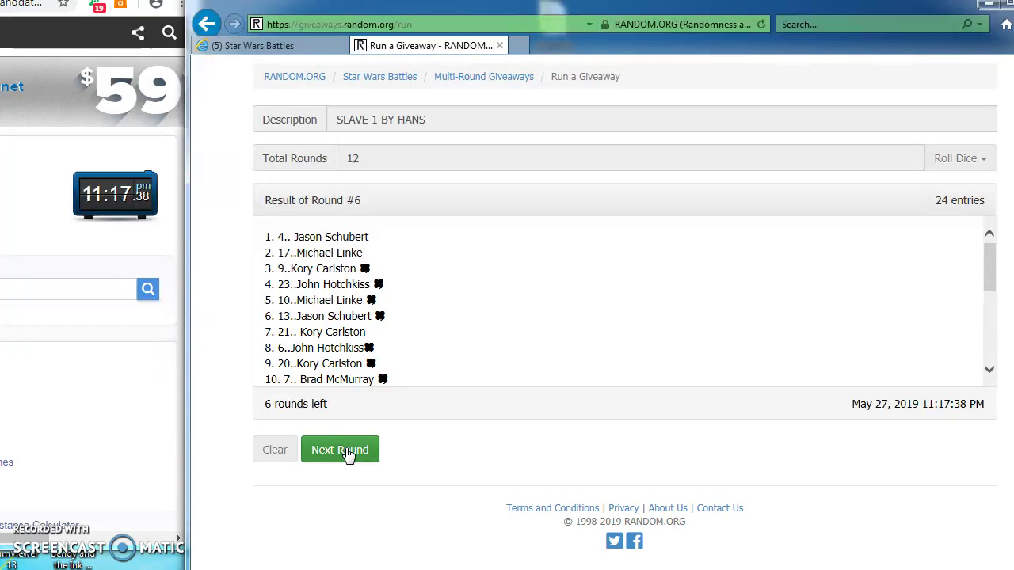
{"action": "left_click", "coordinate": [348, 456]}
{"action": "left_click", "coordinate": [346, 450]}
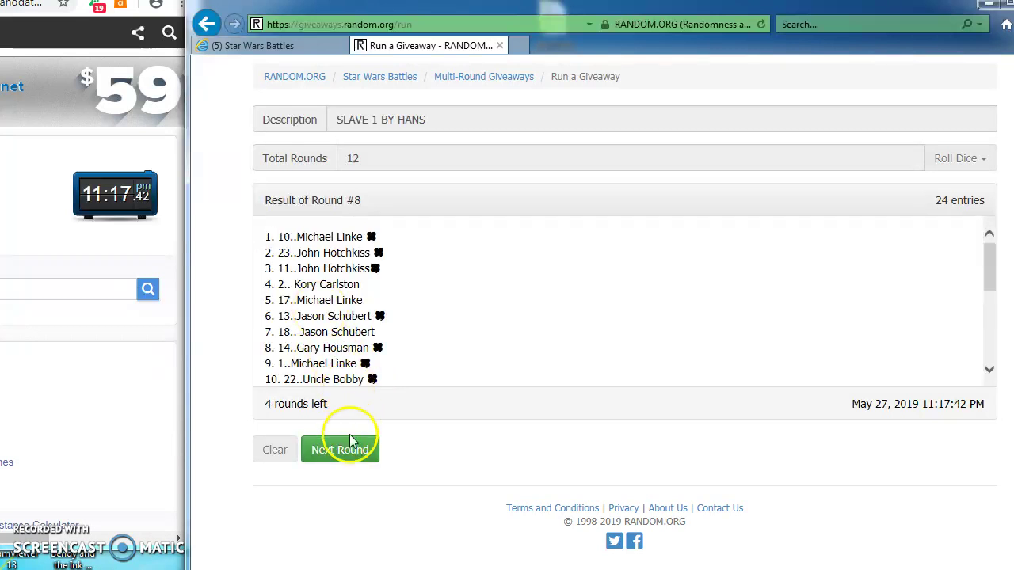
{"action": "left_click", "coordinate": [352, 447]}
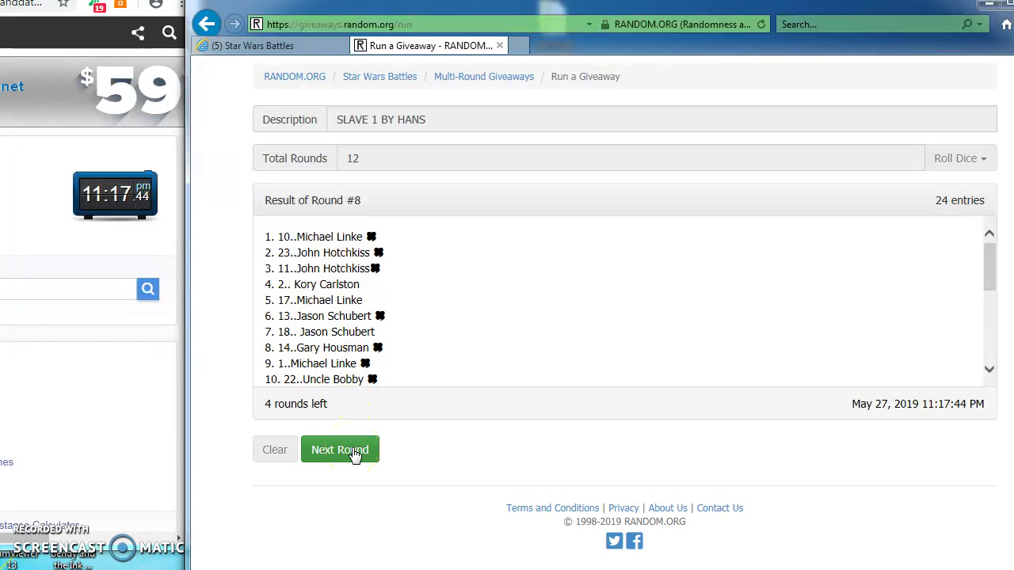
{"action": "left_click", "coordinate": [354, 452]}
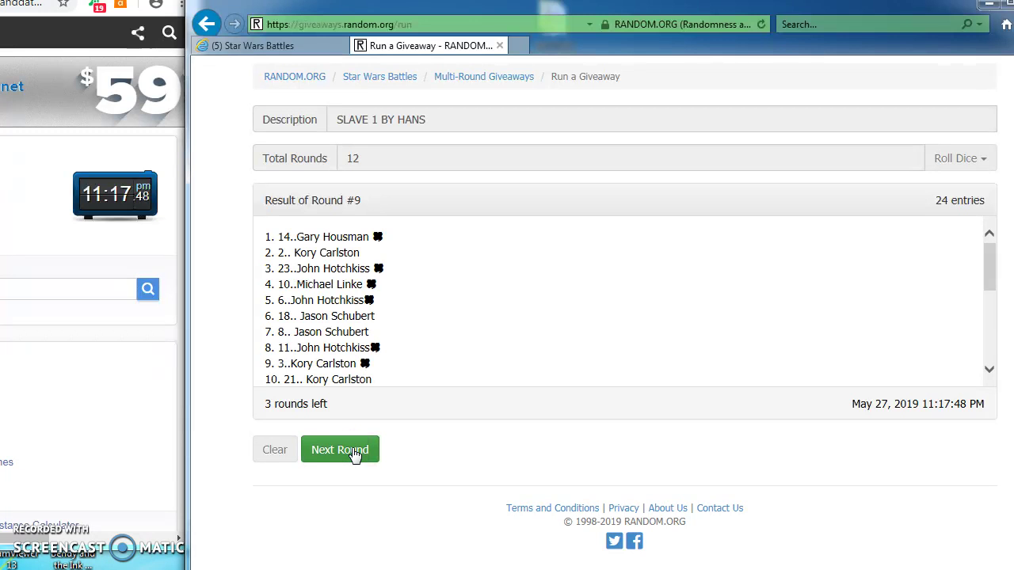
{"action": "left_click", "coordinate": [354, 452]}
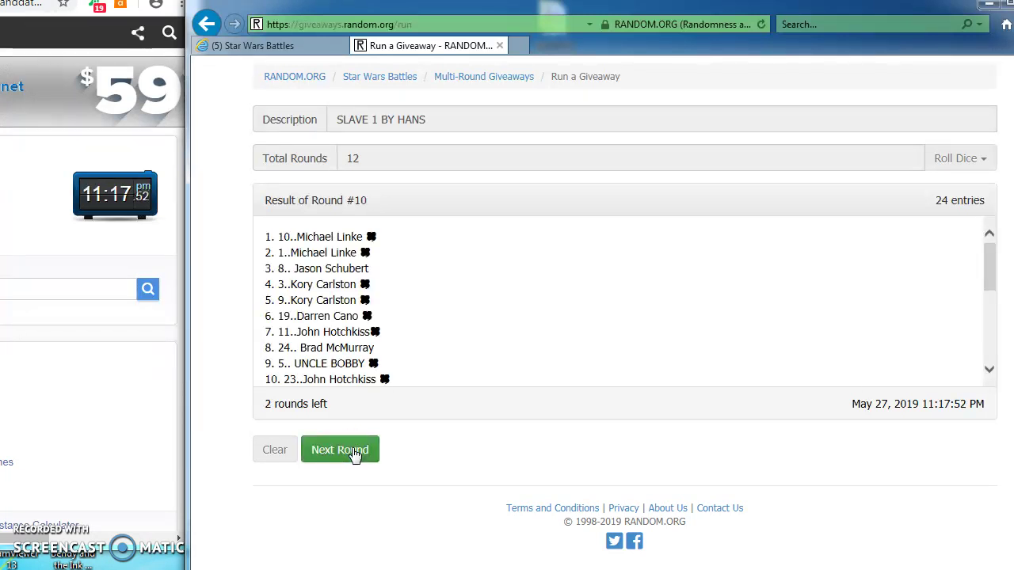
{"action": "left_click", "coordinate": [354, 453]}
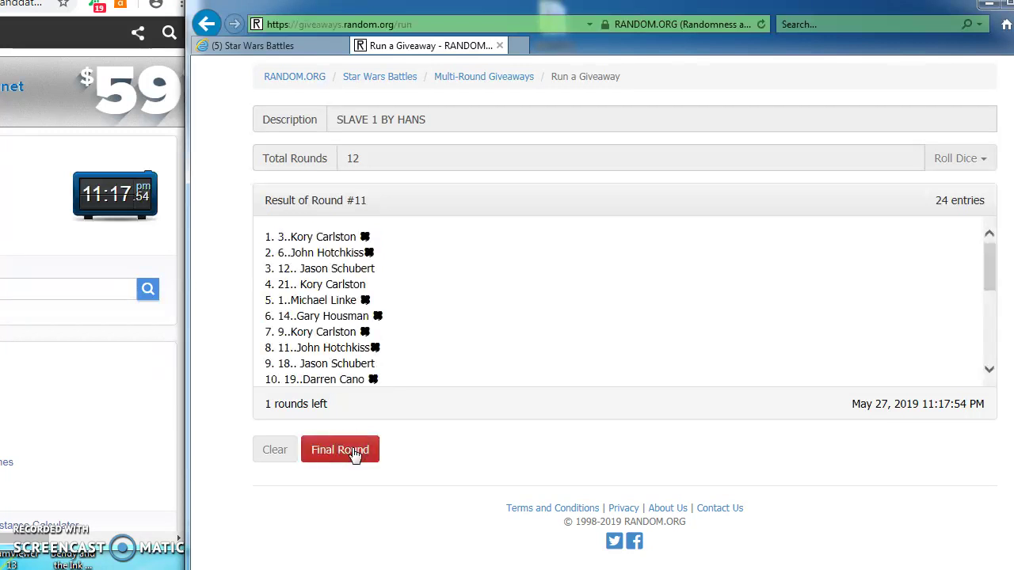
Step: Switch back to the Star Wars Battles group post on Facebook and recover the unresponsive page
{"action": "left_click", "coordinate": [276, 48]}
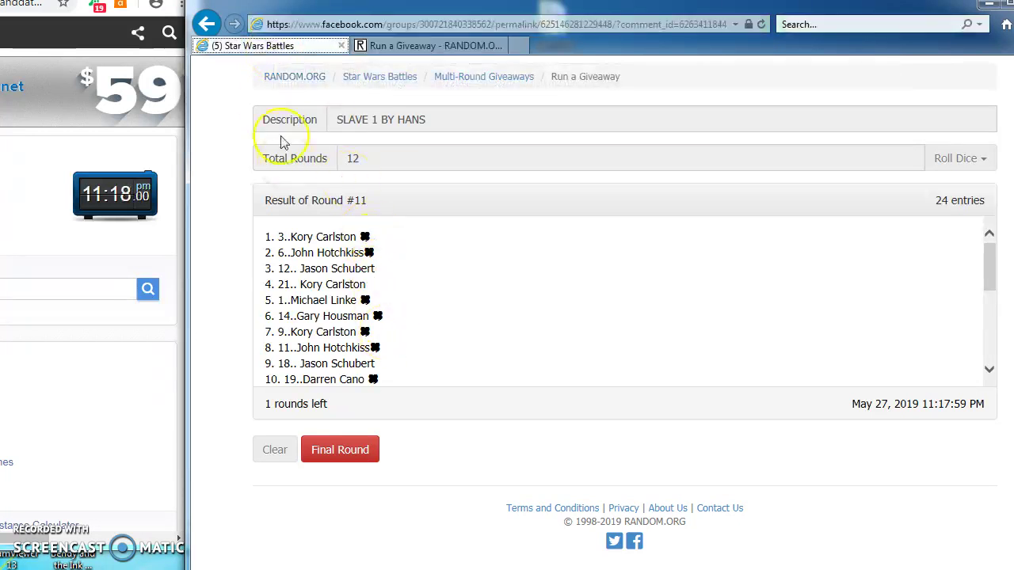
{"action": "left_click", "coordinate": [272, 45]}
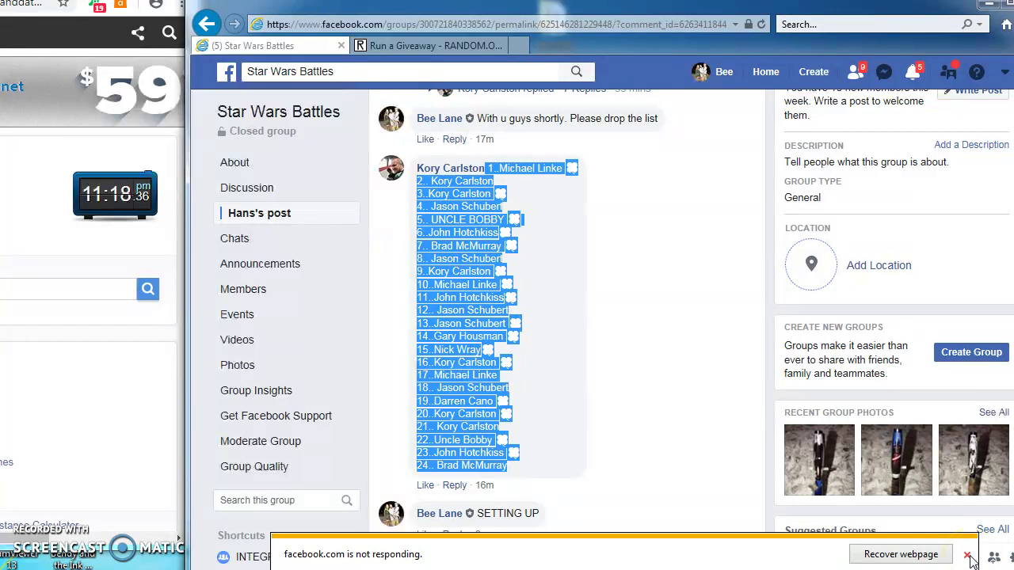
{"action": "left_click", "coordinate": [967, 557]}
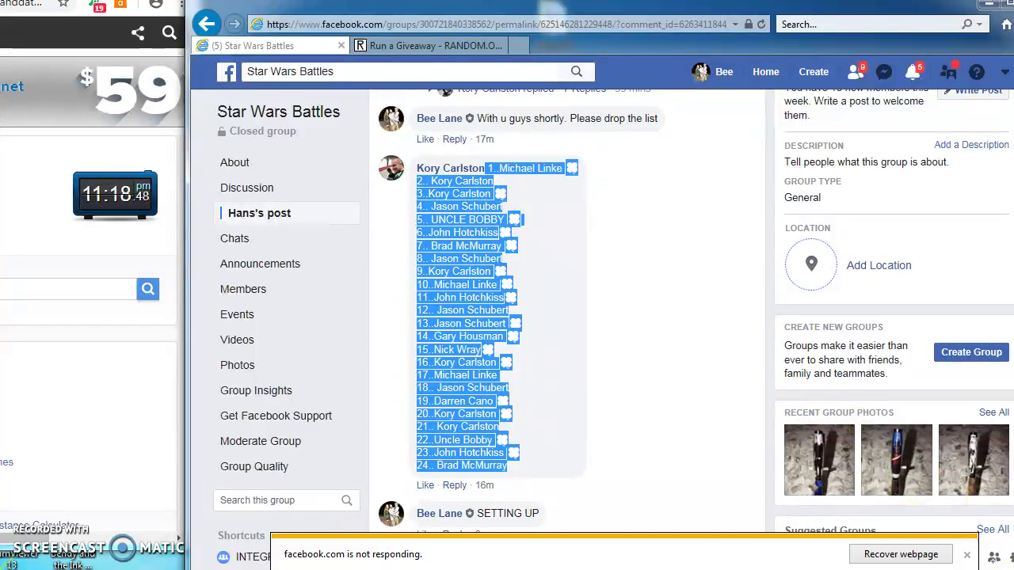
{"action": "left_click", "coordinate": [967, 554]}
{"action": "left_click", "coordinate": [910, 554]}
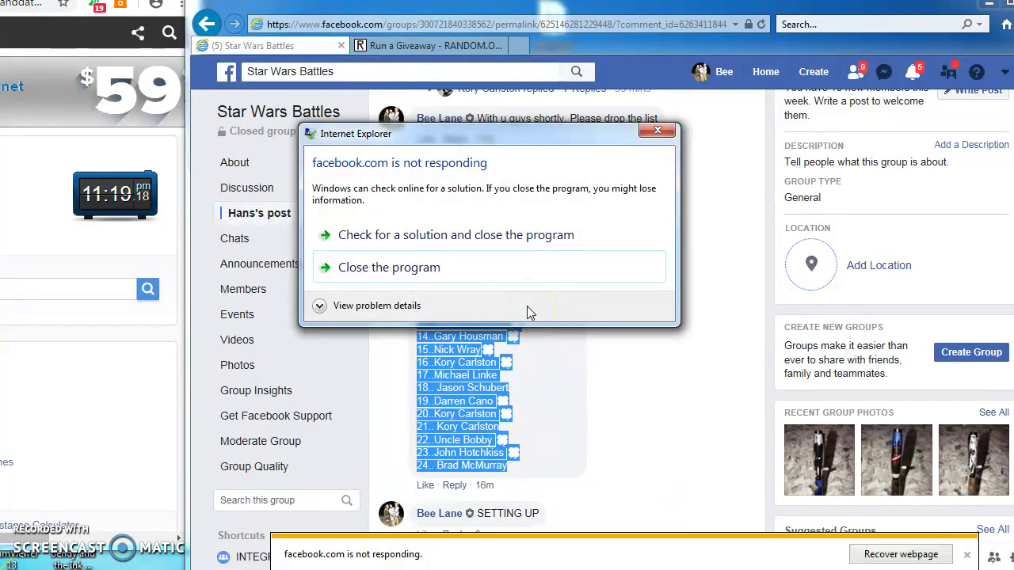
{"action": "left_click", "coordinate": [658, 131]}
{"action": "left_click", "coordinate": [617, 448]}
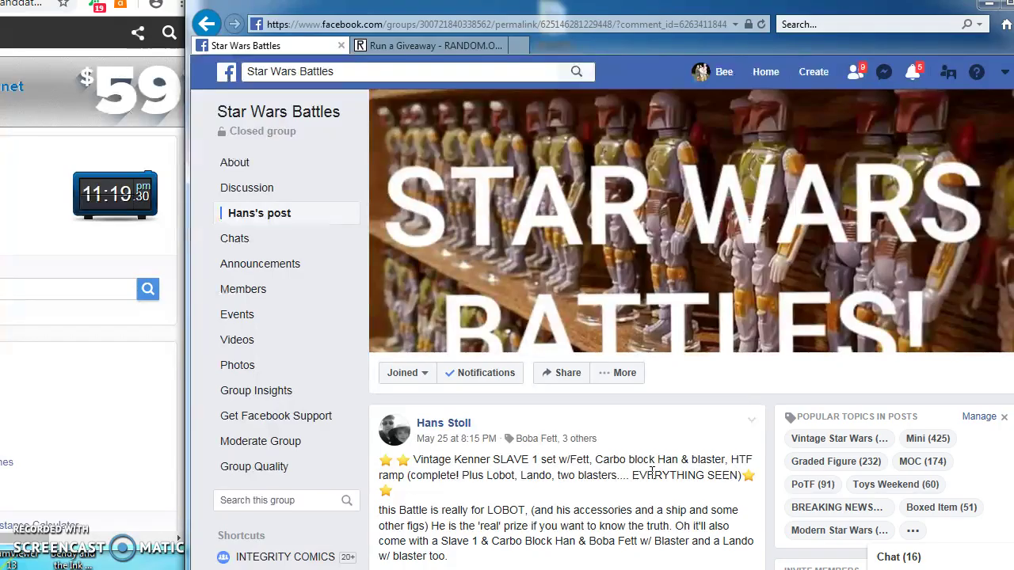
Step: Post the comment "LAST ROUND" at the end of the group post's comment thread
{"action": "left_click", "coordinate": [657, 475]}
{"action": "scroll", "coordinate": [670, 512], "scroll_direction": "down", "scroll_amount": 3}
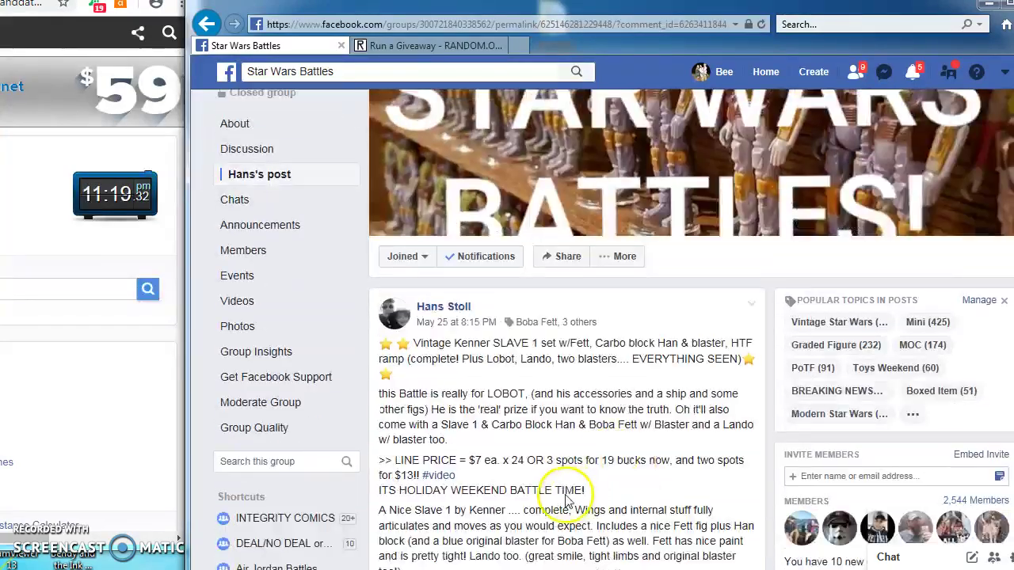
{"action": "scroll", "coordinate": [760, 475], "scroll_direction": "down", "scroll_amount": 3}
{"action": "scroll", "coordinate": [760, 475], "scroll_direction": "up", "scroll_amount": 3}
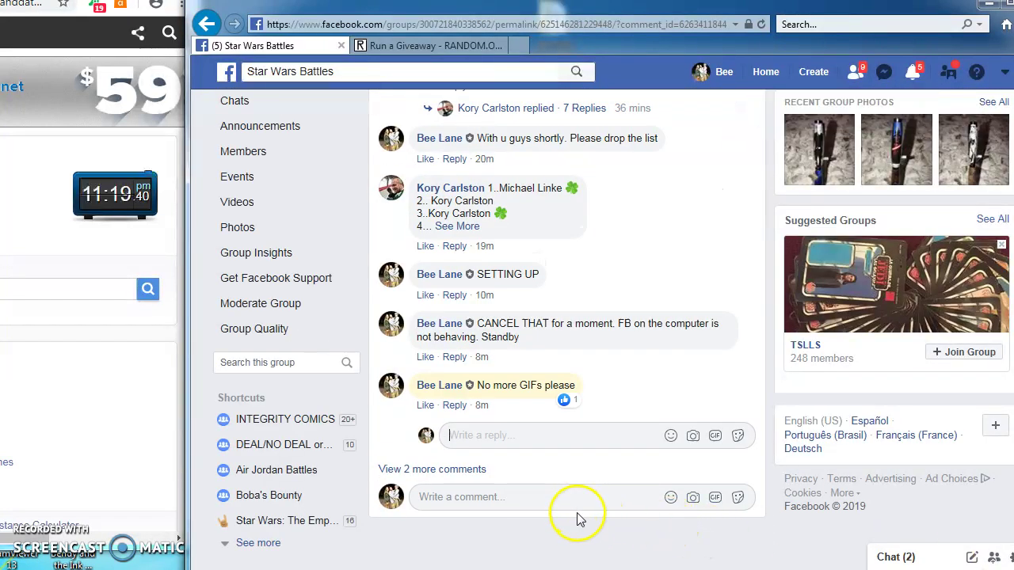
{"action": "left_click", "coordinate": [578, 499]}
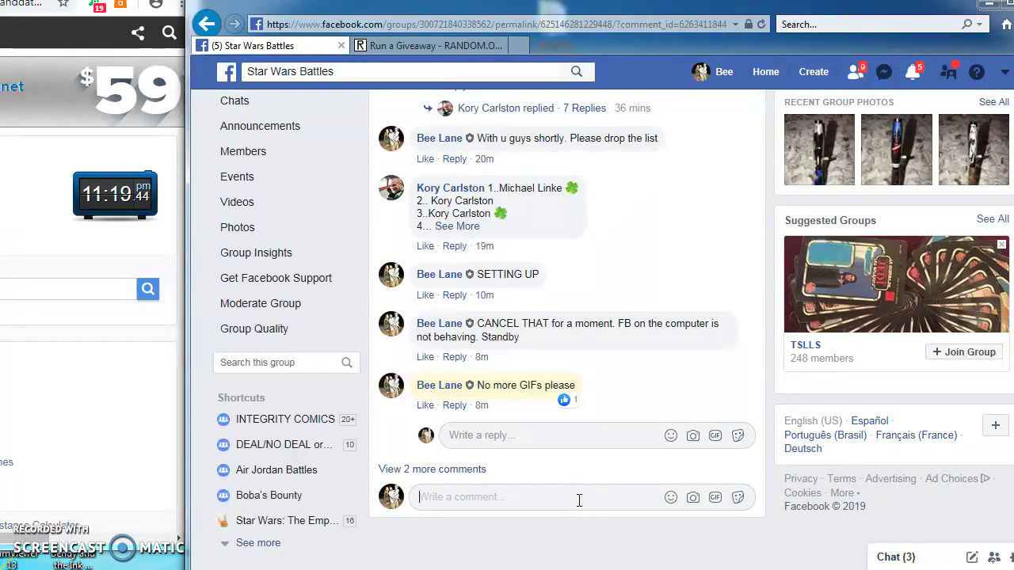
{"action": "type", "text": "LAST ROUND"}
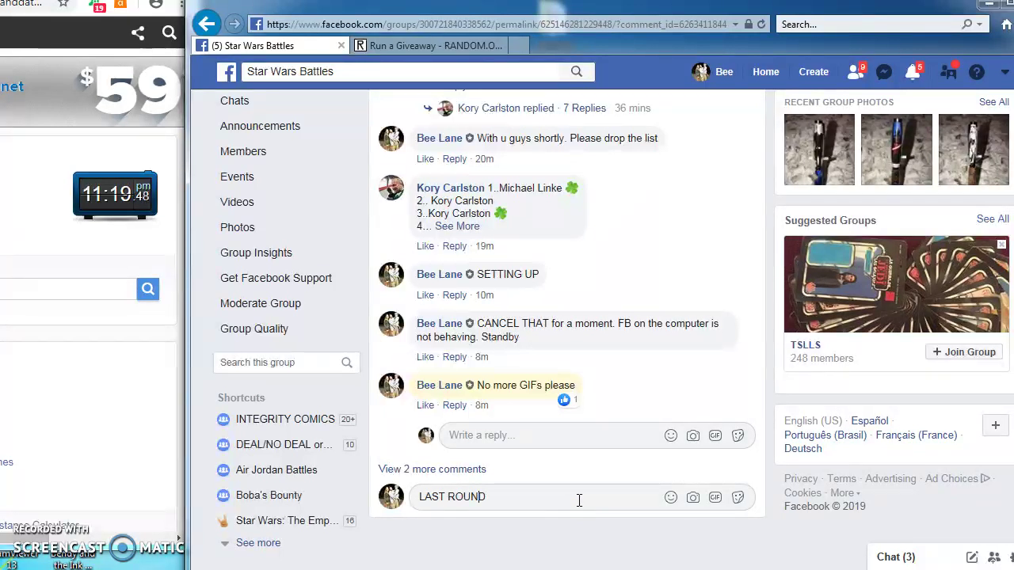
{"action": "key", "text": "Return"}
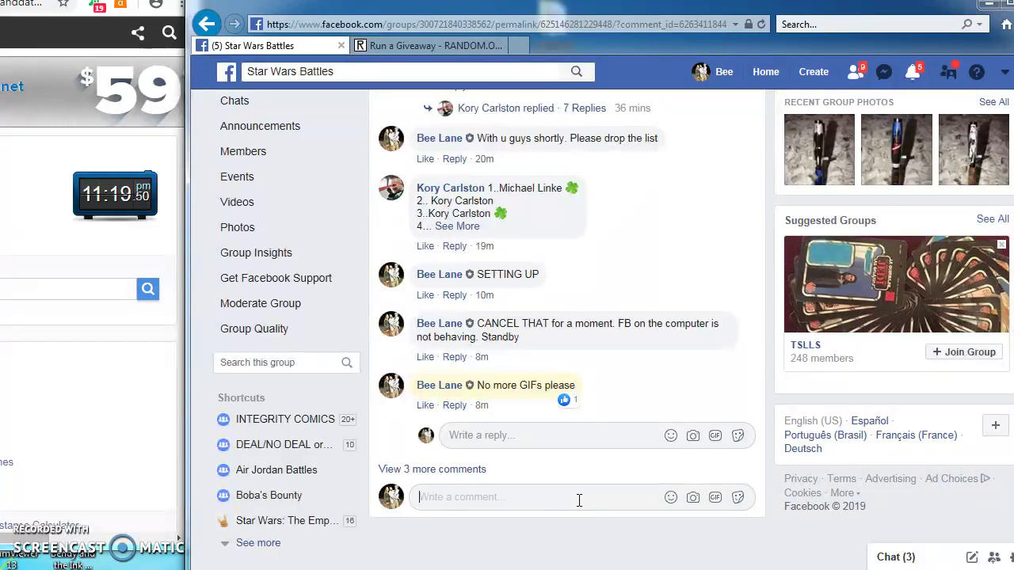
Step: Return to the RANDOM.ORG giveaway, run its final round, and open the completed giveaway's verification page at the final round results
{"action": "left_click", "coordinate": [431, 46]}
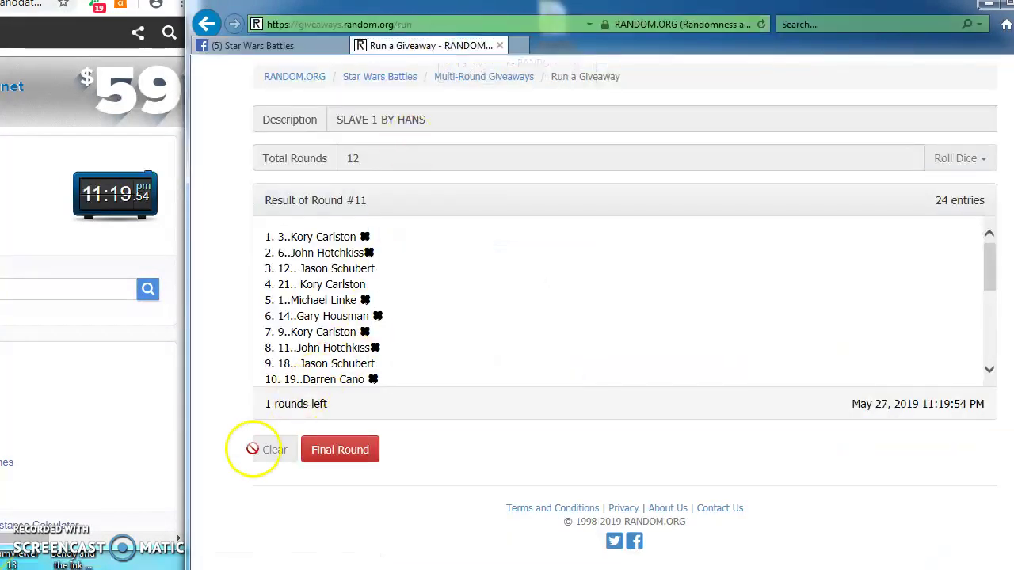
{"action": "left_click", "coordinate": [349, 449]}
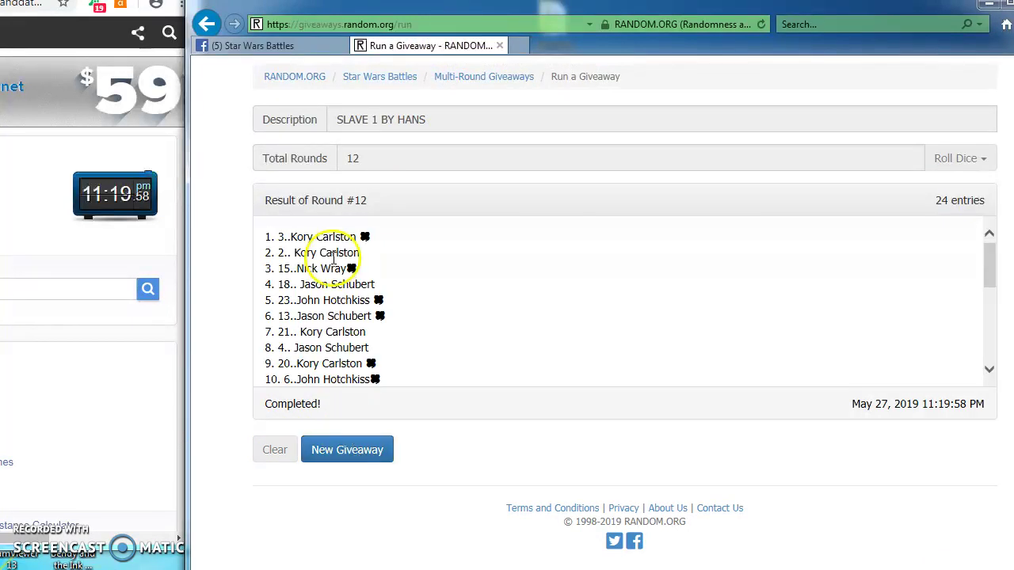
{"action": "scroll", "coordinate": [333, 253], "scroll_direction": "down", "scroll_amount": 5}
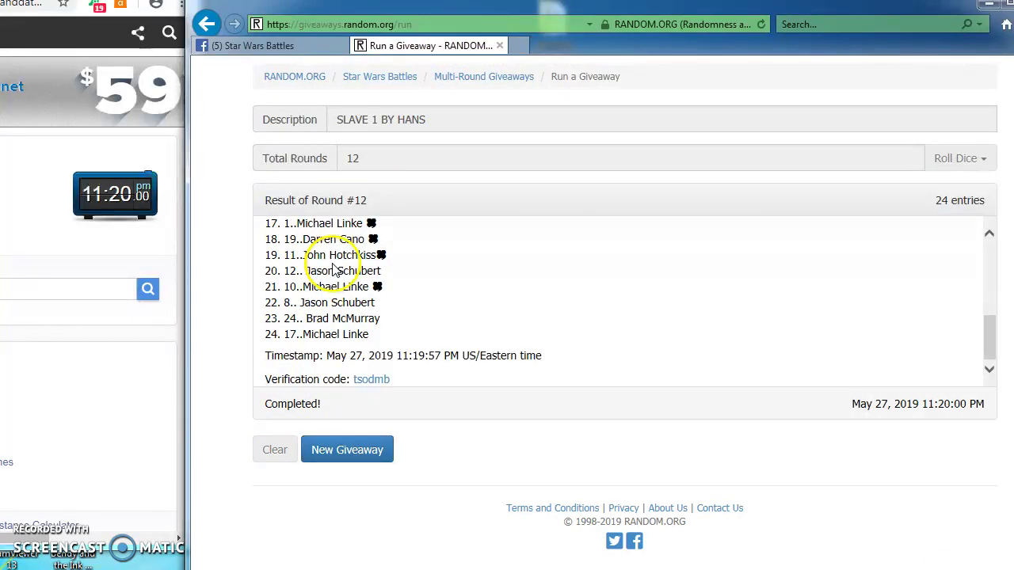
{"action": "left_click", "coordinate": [369, 379]}
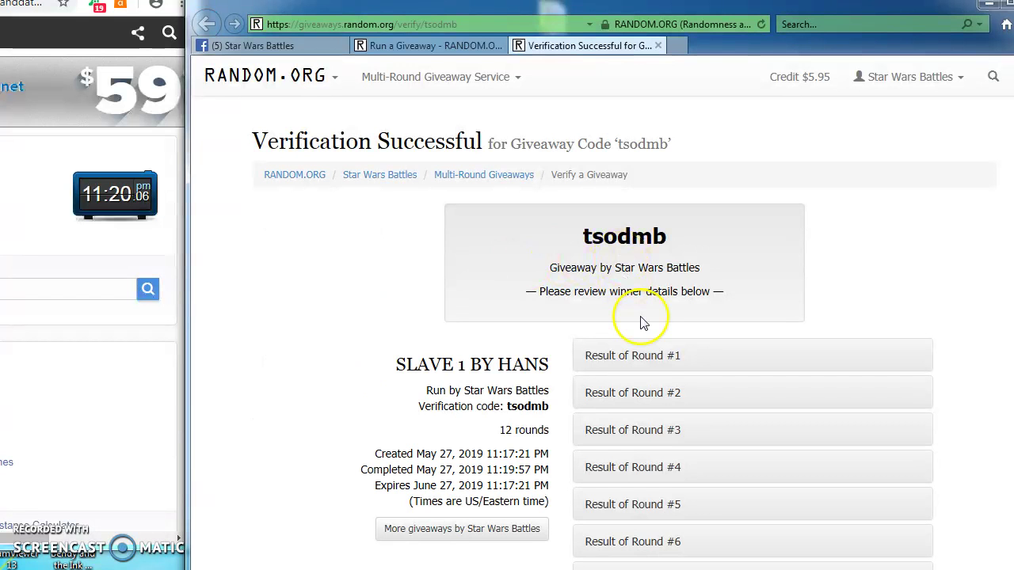
{"action": "scroll", "coordinate": [642, 333], "scroll_direction": "down", "scroll_amount": 7}
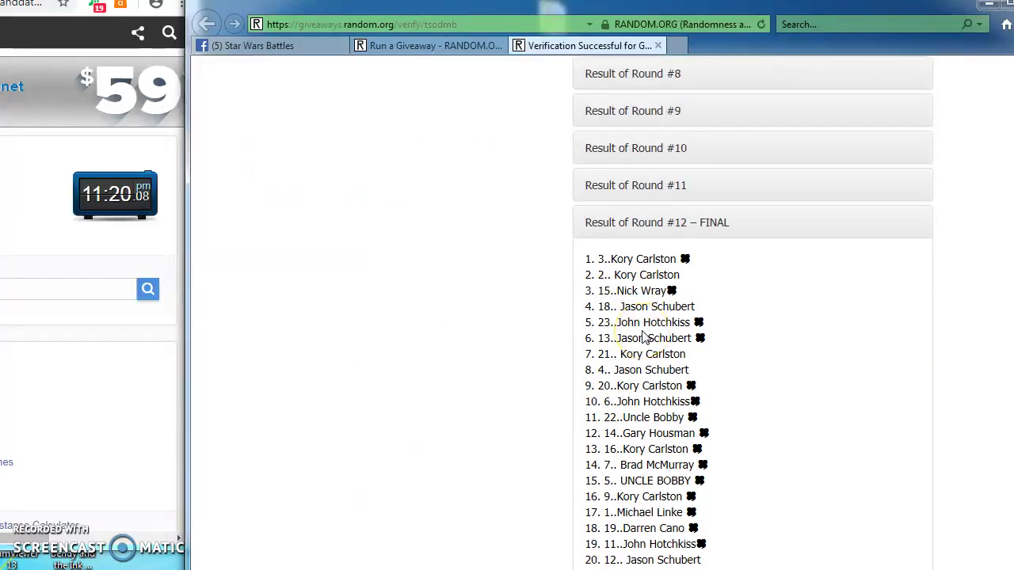
Step: Post the comment "DONE 11:20" on the Star Wars Battles Facebook post and expand the hidden comments to check its timestamp
{"action": "left_click", "coordinate": [264, 45]}
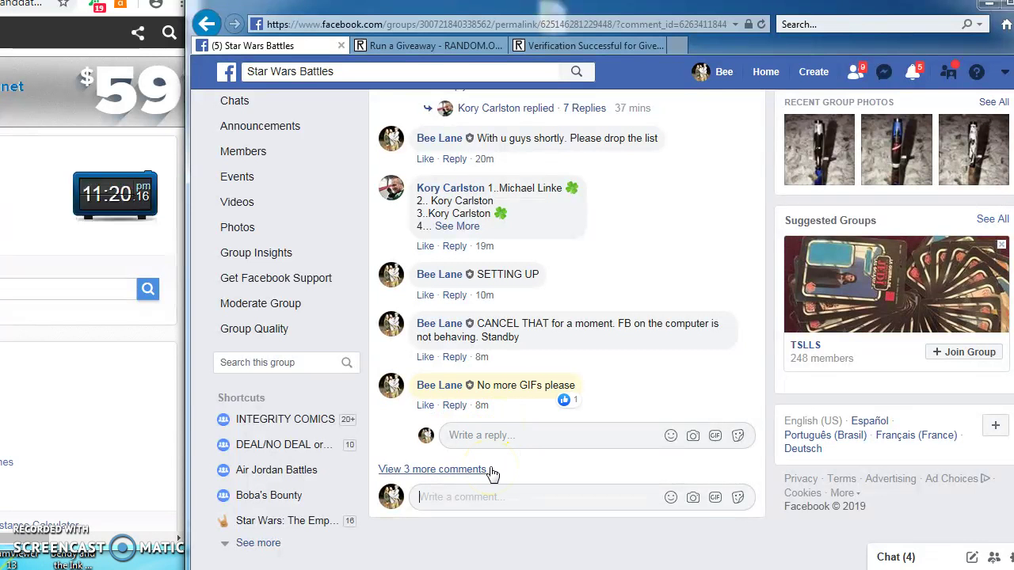
{"action": "type", "text": "DONE"}
{"action": "key", "text": "BackSpace"}
{"action": "type", "text": "E 11:20"}
{"action": "key", "text": "Return"}
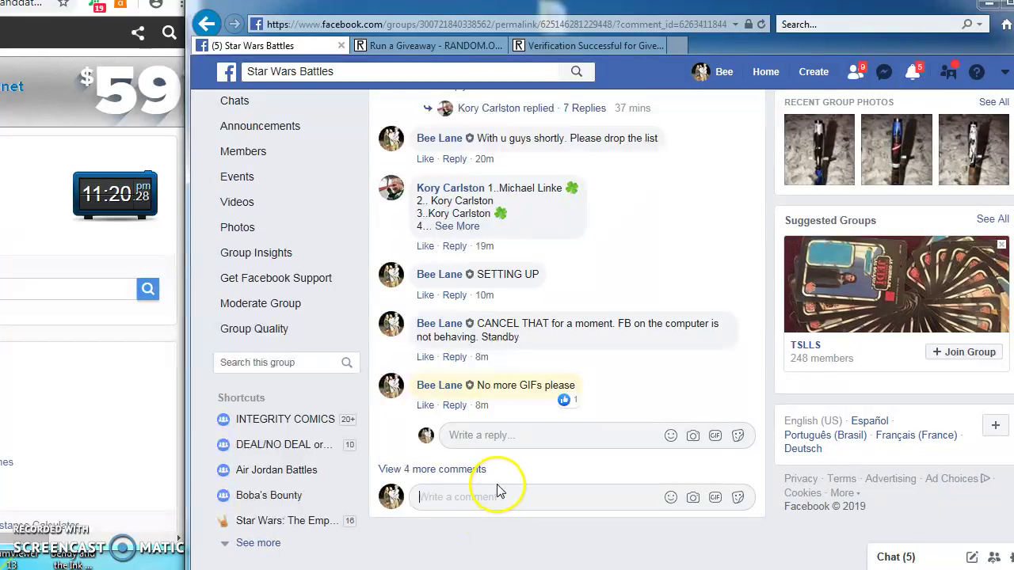
{"action": "left_click", "coordinate": [453, 470]}
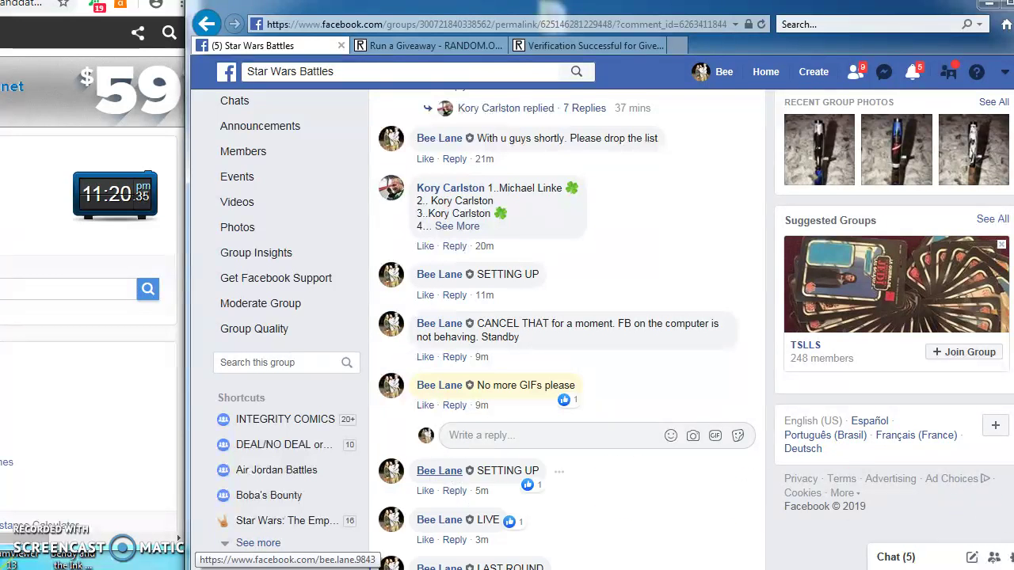
{"action": "scroll", "coordinate": [438, 470], "scroll_direction": "down", "scroll_amount": 3}
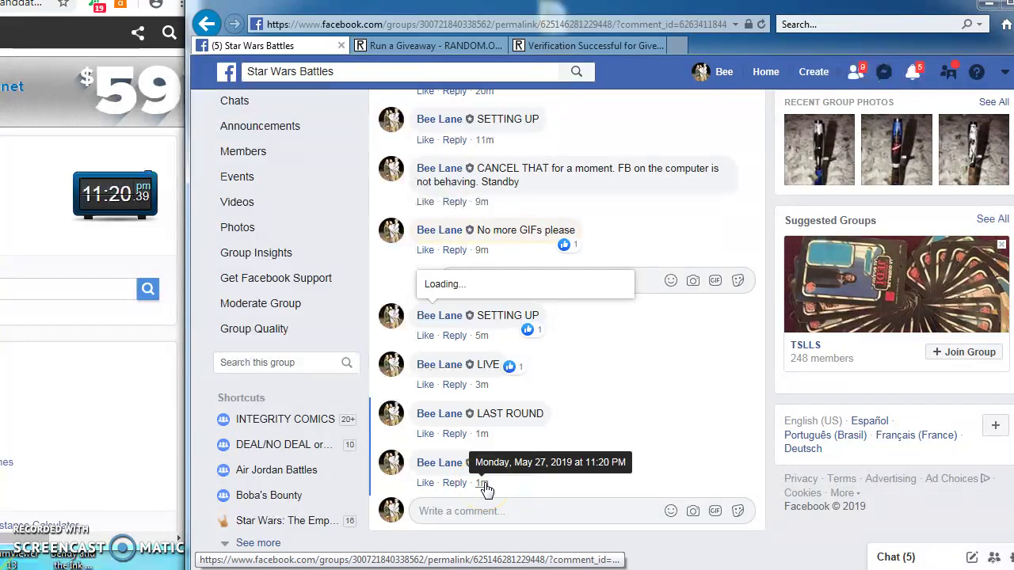
Step: Return to the RANDOM.ORG verification page and review the giveaway's details and final round results
{"action": "left_click", "coordinate": [608, 46]}
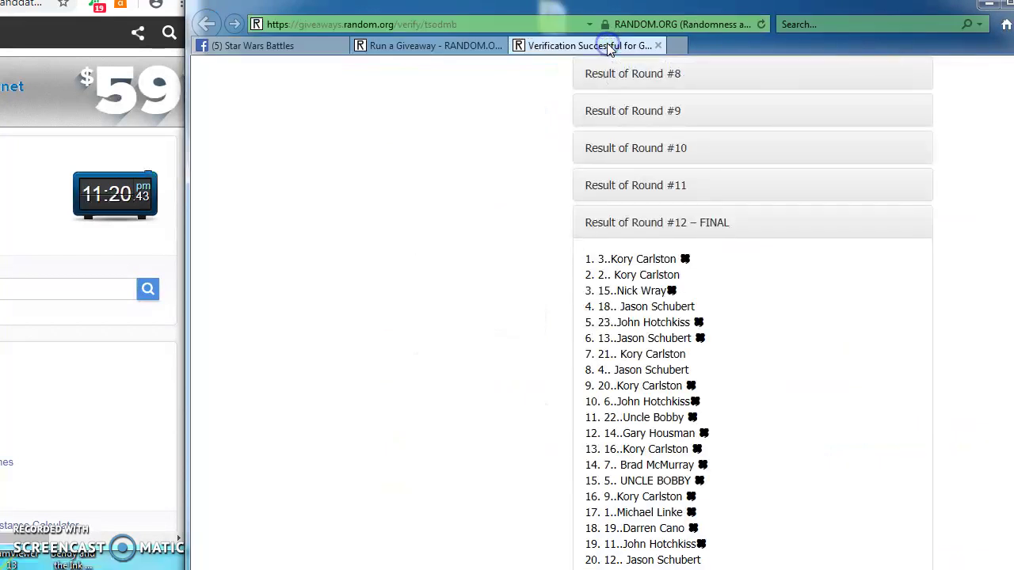
{"action": "scroll", "coordinate": [544, 265], "scroll_direction": "up", "scroll_amount": 6}
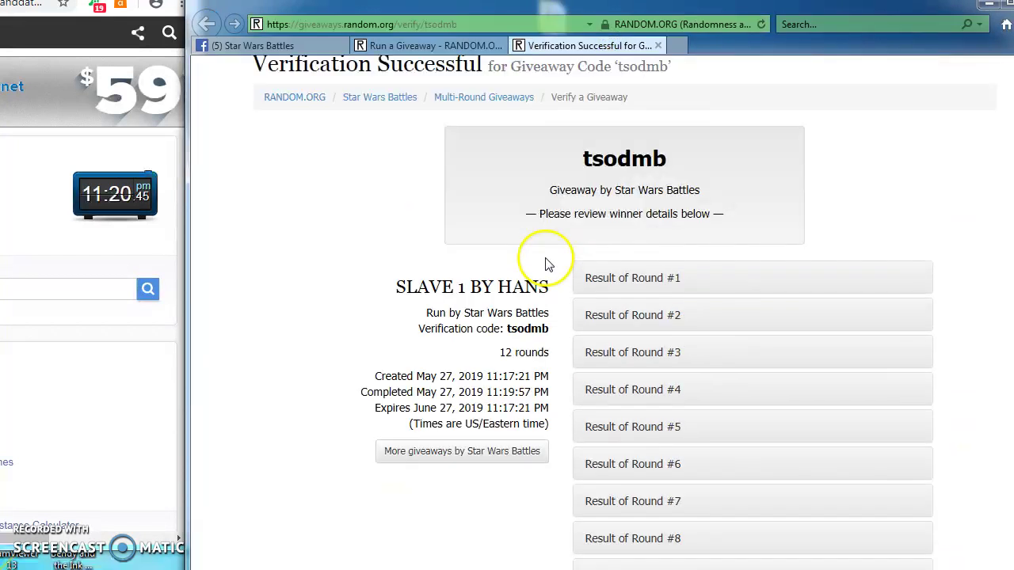
{"action": "scroll", "coordinate": [593, 290], "scroll_direction": "down", "scroll_amount": 5}
{"action": "left_click", "coordinate": [578, 309]}
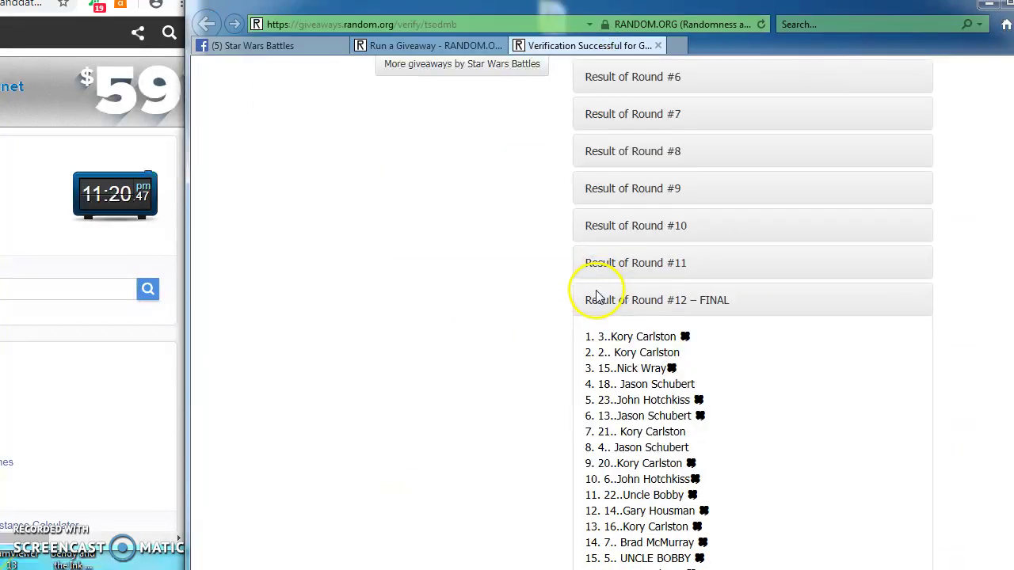